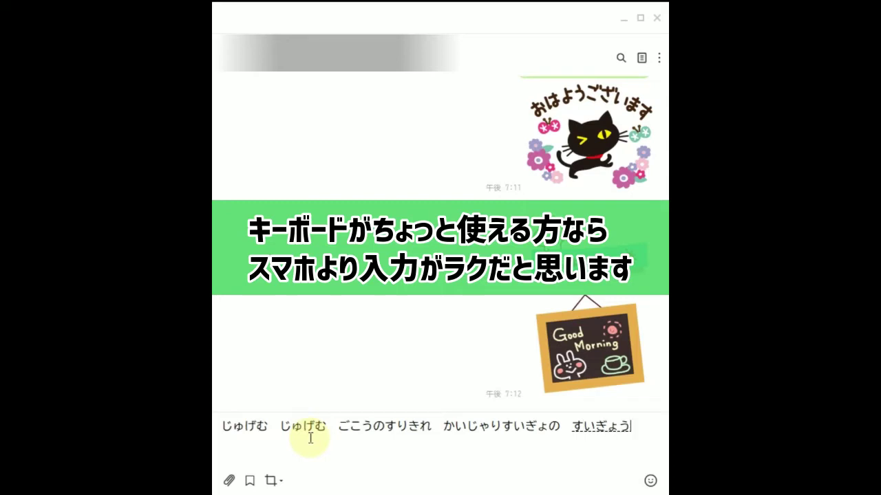
# Finish the じゅげむ text with 'いぎょうまつ うんらいまつ ふうらいまつ くうねるところにすむところ' and send it
pyautogui.write('つ\u3000ふうらいまつ')
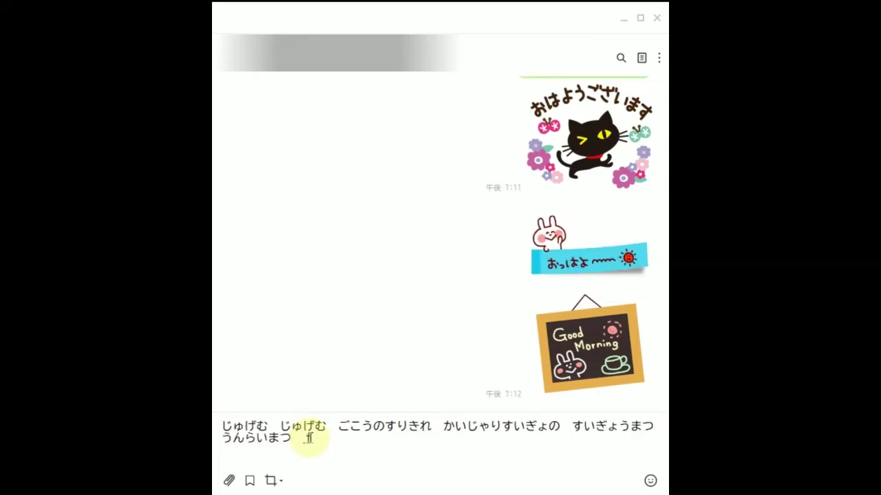
pyautogui.write('\u3000く')
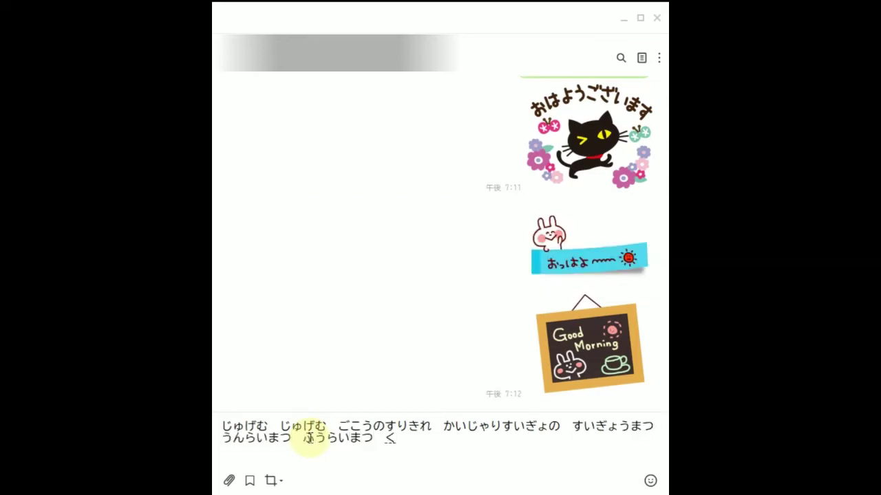
pyautogui.write('うねるところにすむところ')
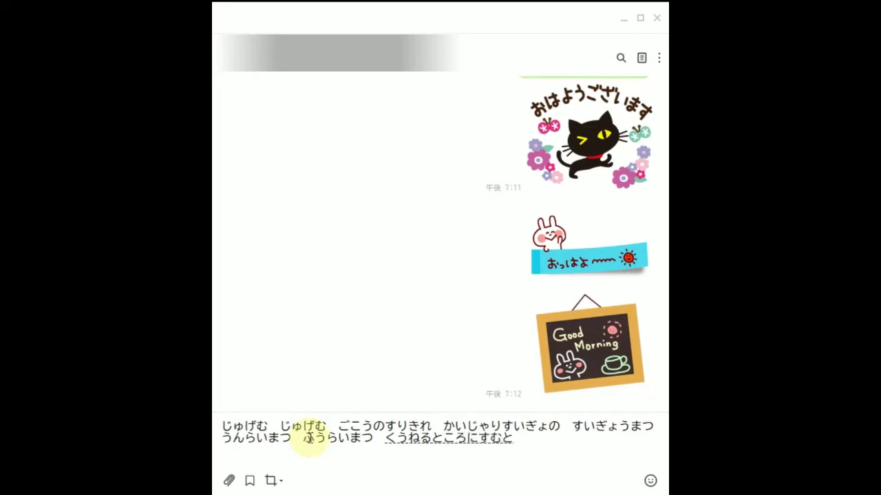
pyautogui.press('Return')
pyautogui.press('Return')
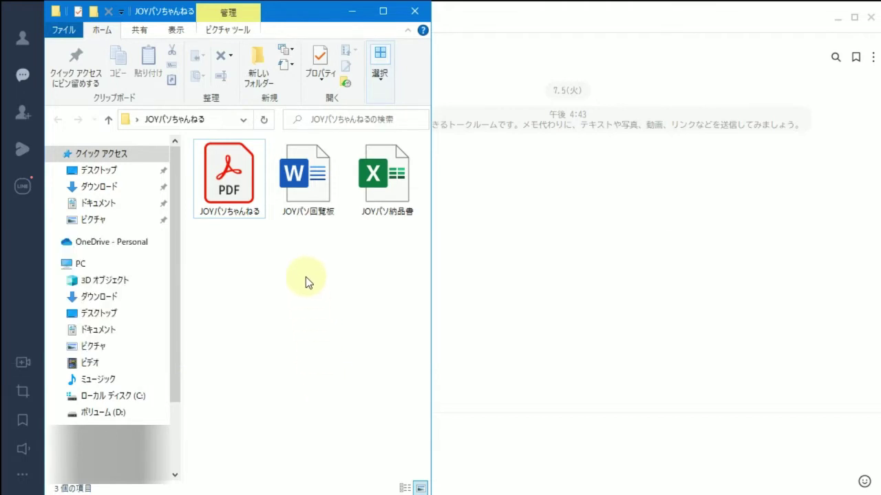
# Drop the JOYパソ回覧板 Word file onto the LINE chat and confirm sending it with 送信(1)
pyautogui.moveTo(306, 181); pyautogui.dragTo(586, 305)
pyautogui.click(359, 314)
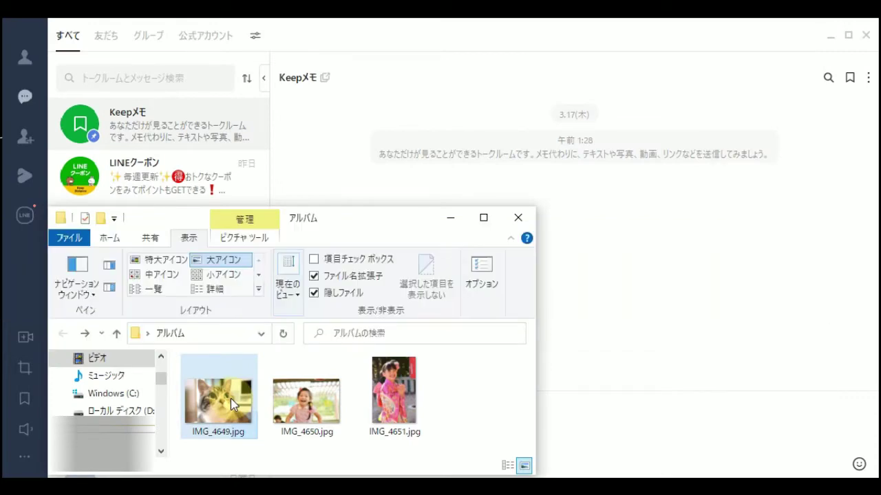
# Drop the cat photo IMG_4649.jpg into the Keepメモ chat and confirm sending it
pyautogui.moveTo(230, 398); pyautogui.dragTo(675, 345)
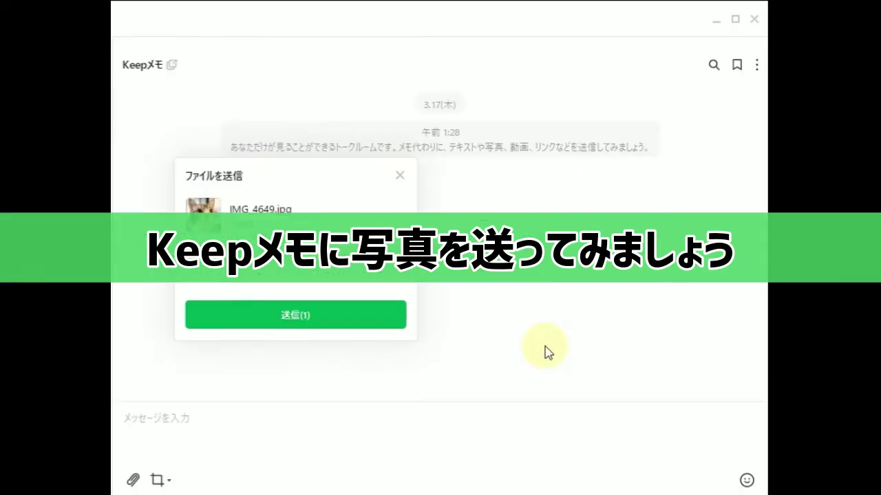
pyautogui.click(359, 326)
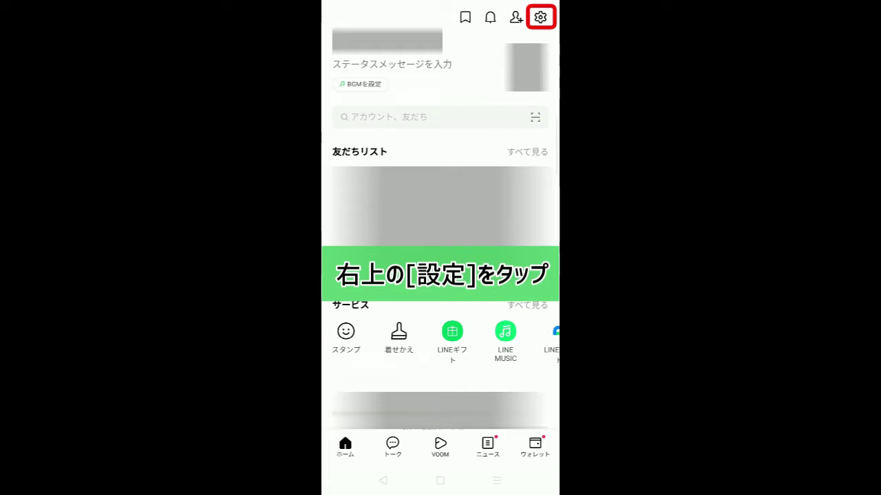
# Go to Settings > アカウント on the phone and scroll down to ログイン許可
pyautogui.click(540, 17)
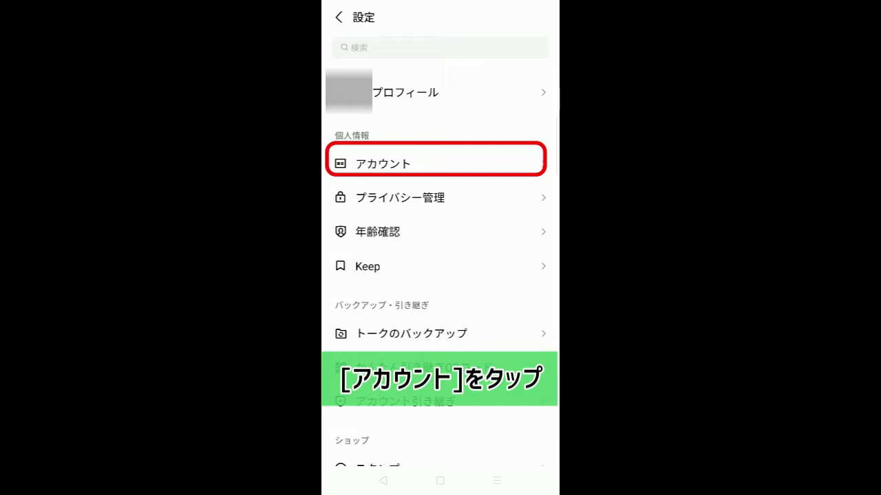
pyautogui.click(382, 163)
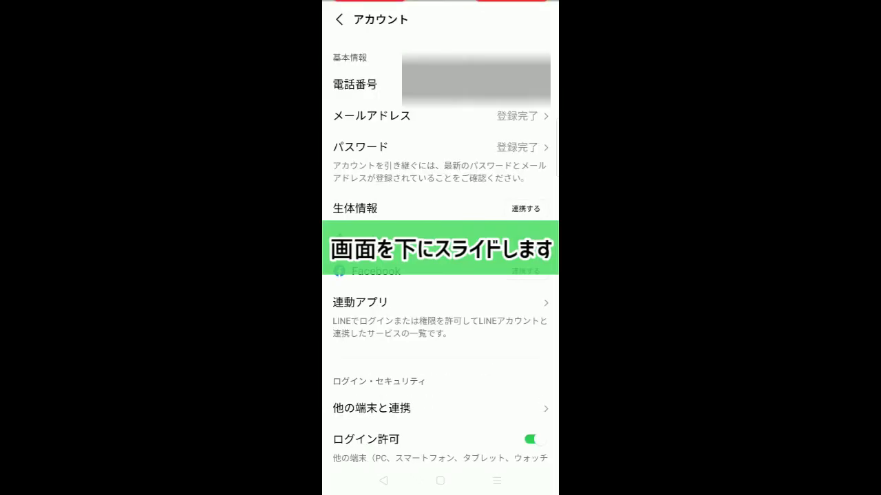
pyautogui.scroll(-5, 440, 276)
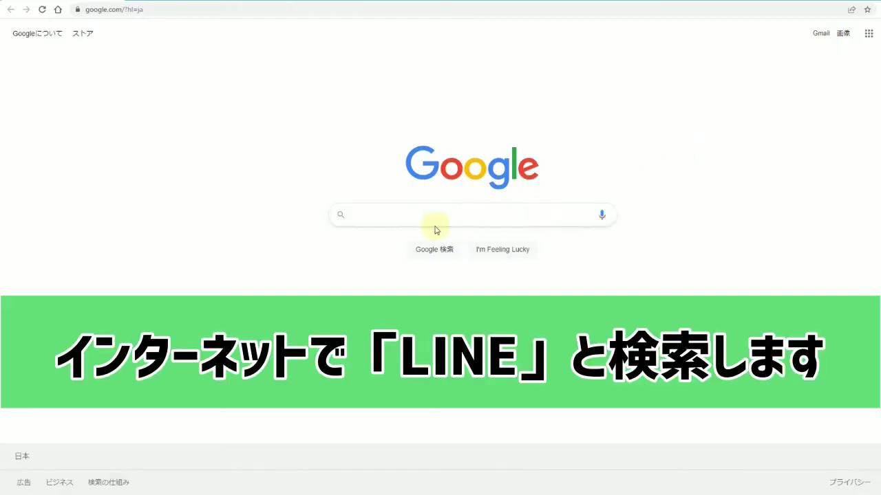
# Search Google for 'LINE' and open the official site 'LINE | いつもあなたのそばに。'
pyautogui.click(395, 218)
pyautogui.write('ine')
pyautogui.press('space')
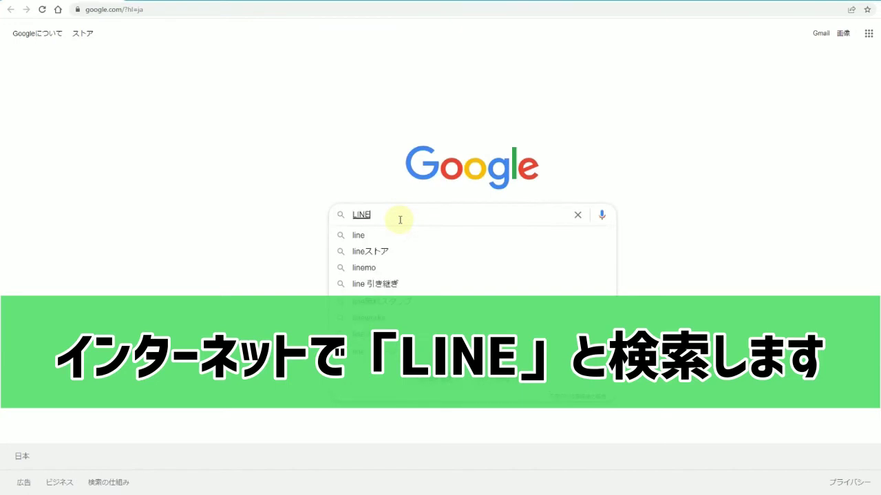
pyautogui.press('Return')
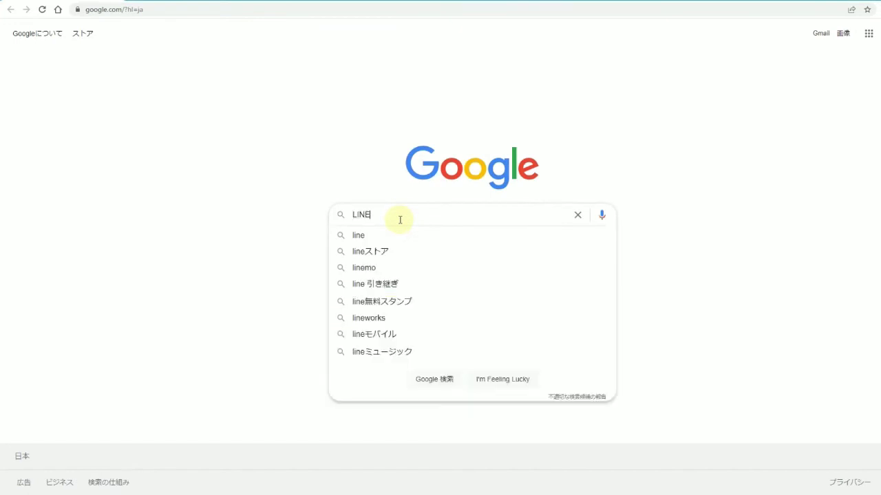
pyautogui.press('Return')
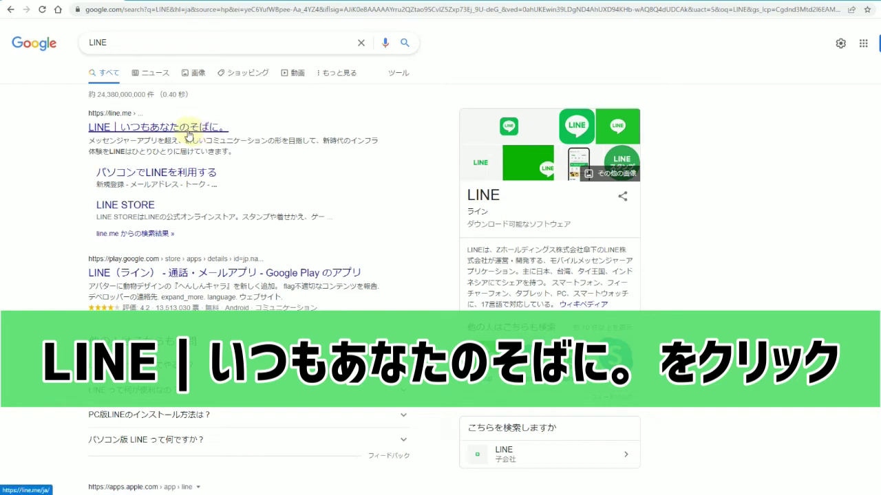
pyautogui.click(190, 130)
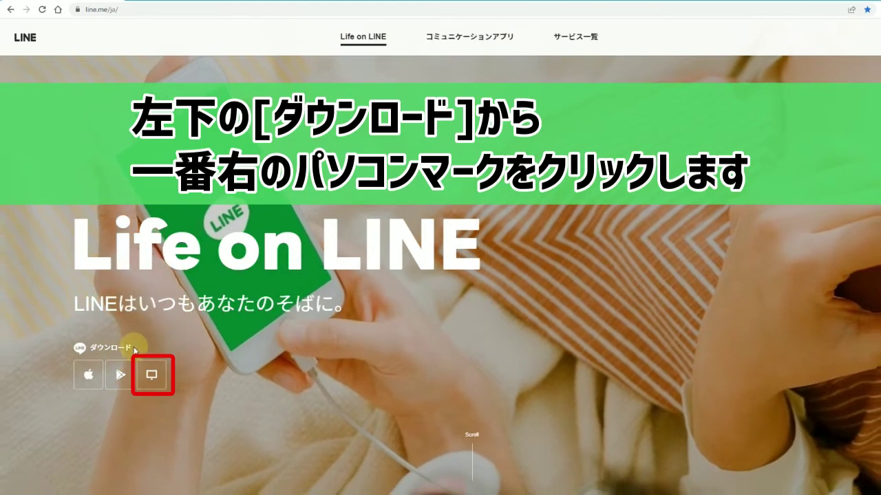
# Download the Windows PC installer LineInst.exe and run it from the download bar
pyautogui.click(151, 375)
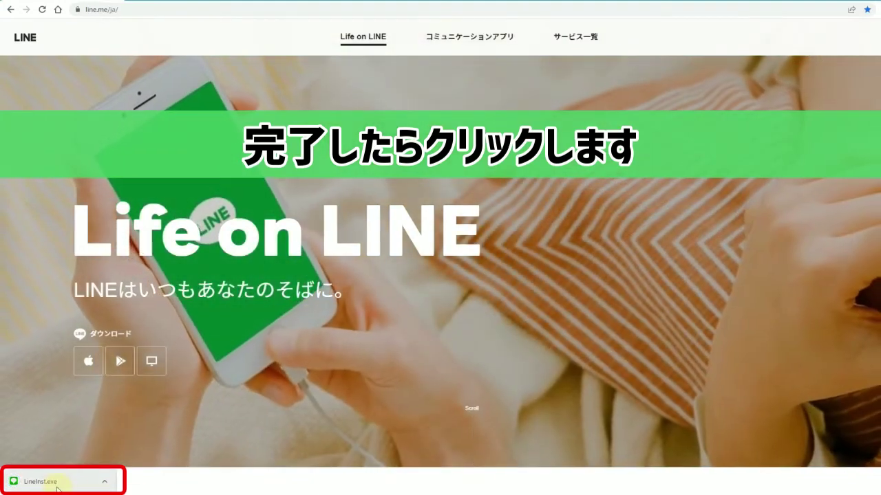
pyautogui.click(56, 488)
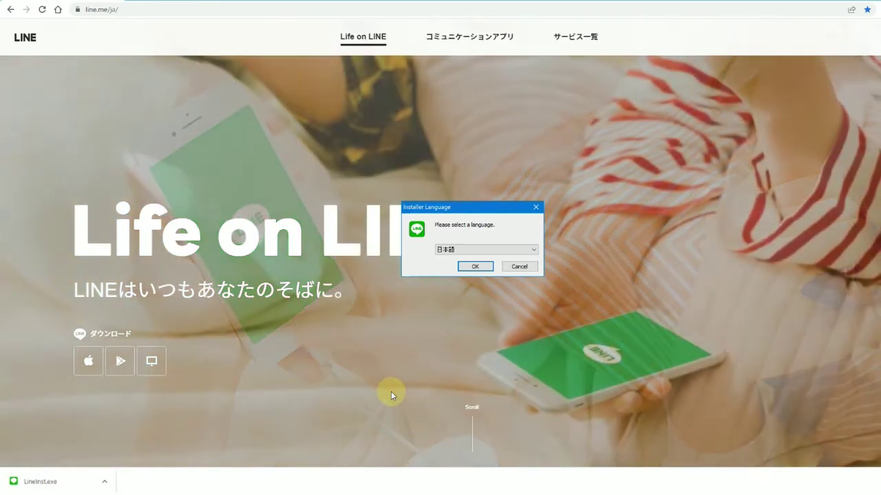
# Install LINE with 日本語 as the installer language, then close the finished installer with 閉じる
pyautogui.click(476, 267)
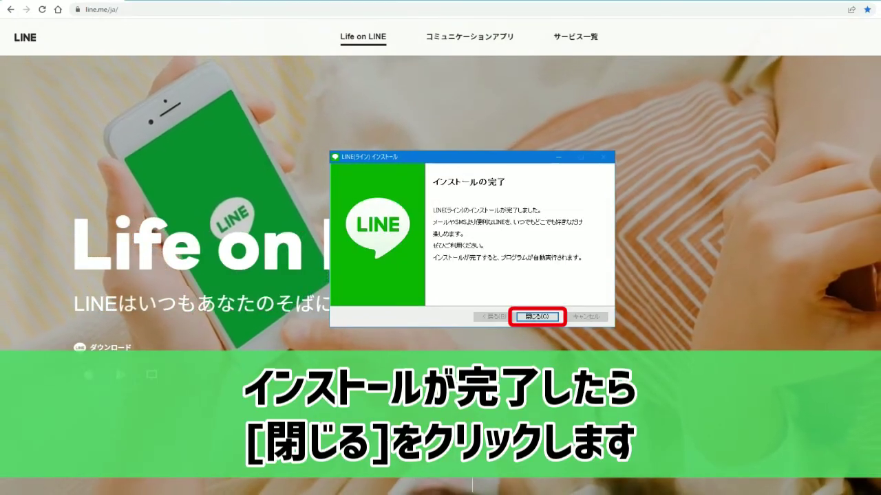
pyautogui.click(536, 317)
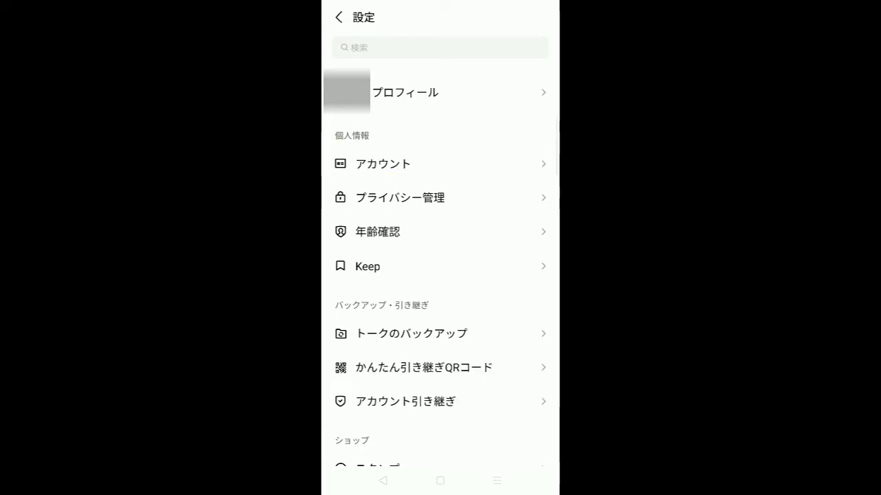
# Select アカウント in the phone's LINE Settings list
pyautogui.click(383, 164)
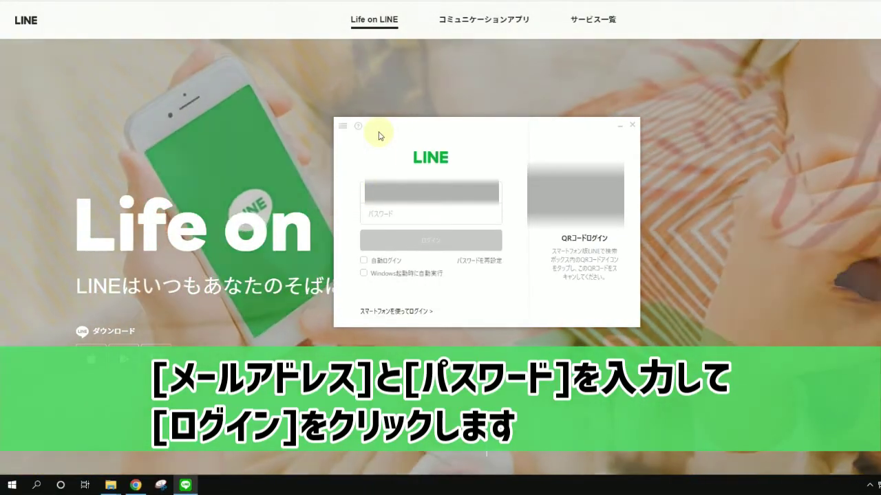
# Paste the account password and log in to LINE PC to get a verification code
pyautogui.hotkey('ctrl', 'v')
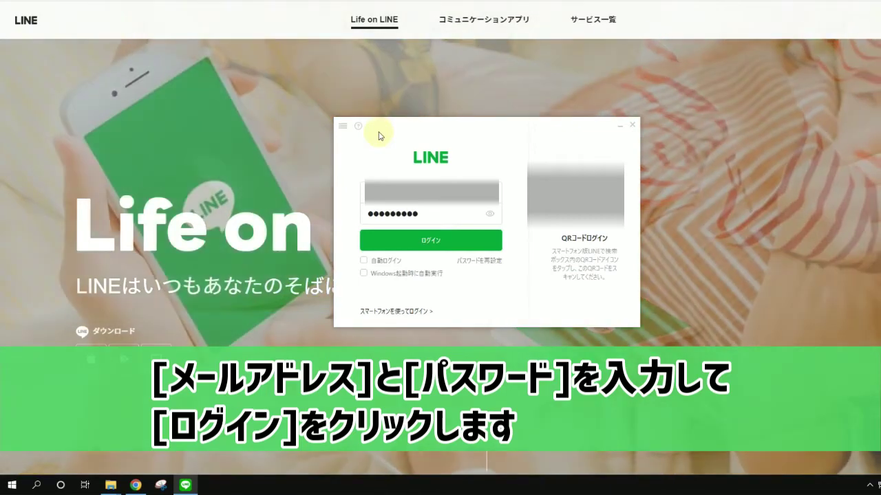
pyautogui.click(422, 241)
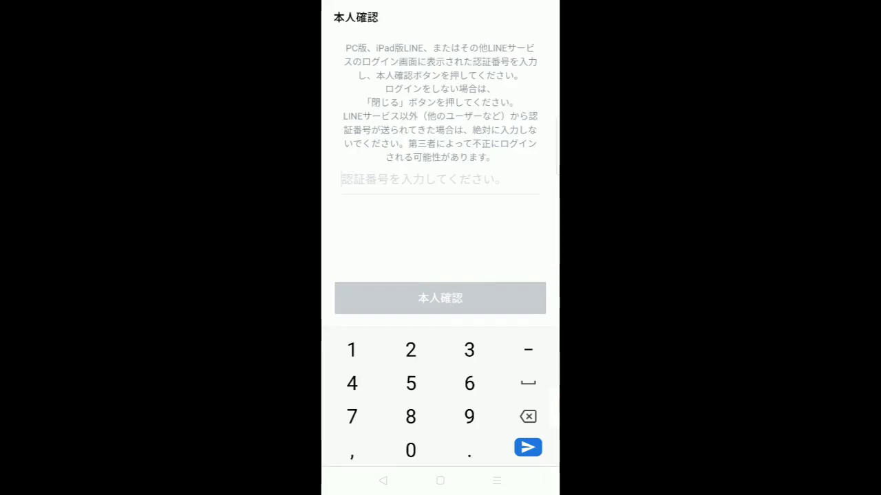
# Enter the PC's verification code on the phone to confirm the login, then focus the PC message box
pyautogui.write('620')
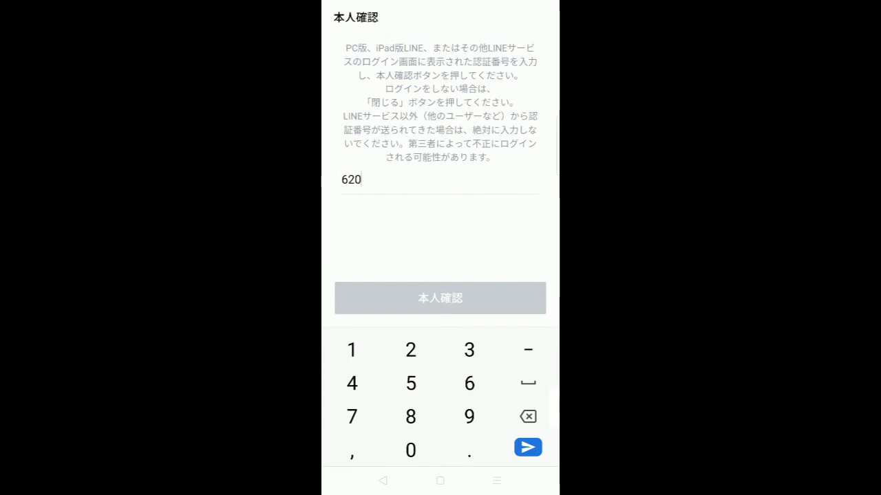
pyautogui.write('9')
pyautogui.click(439, 298)
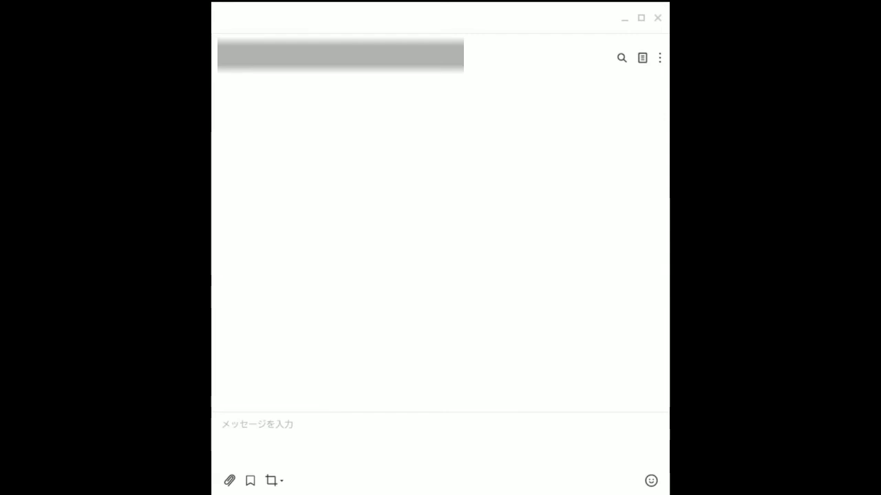
pyautogui.click(287, 432)
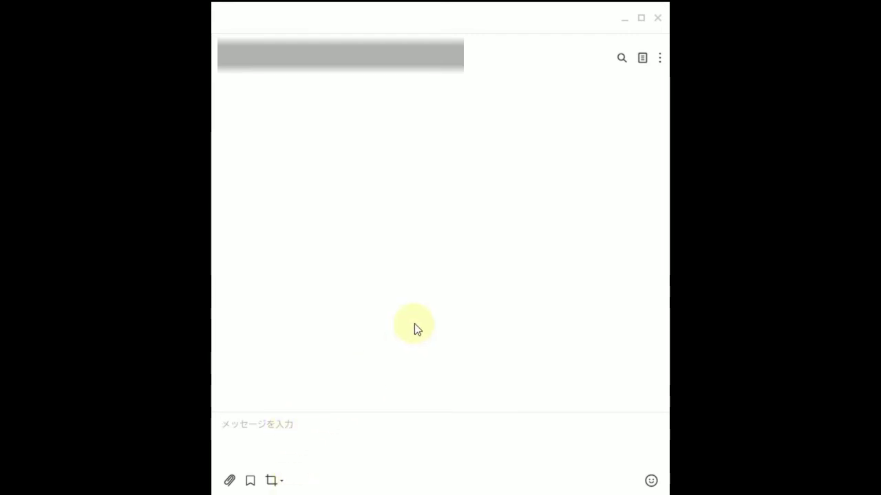
# Send the greeting おはようございます, browse the animal emoji, then show the black cat sticker set
pyautogui.write('ohayougozaim')
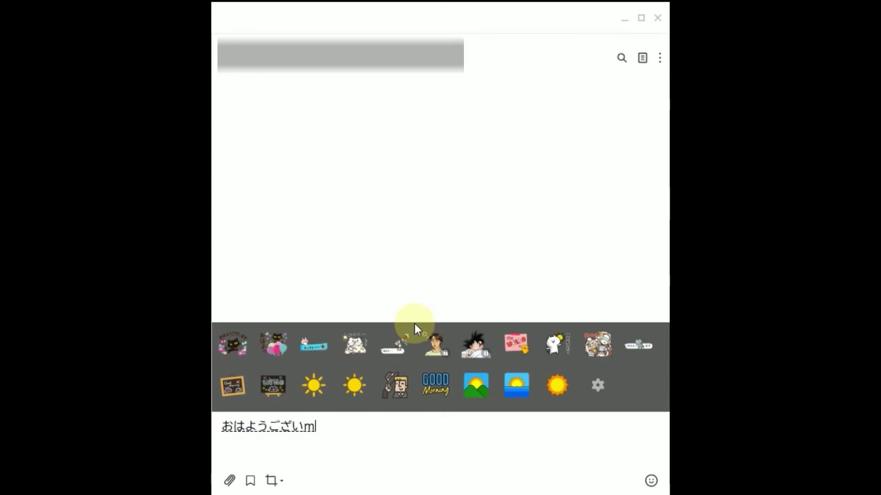
pyautogui.write('asu')
pyautogui.press('Return')
pyautogui.press('Return')
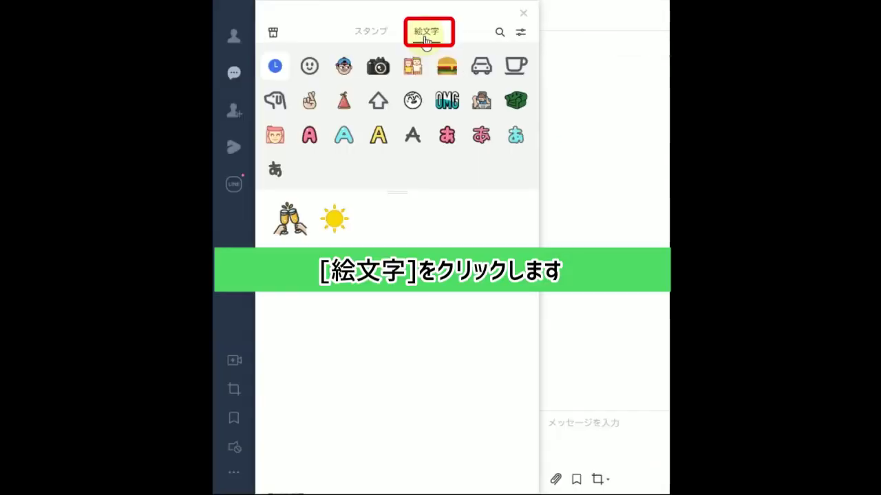
pyautogui.click(426, 40)
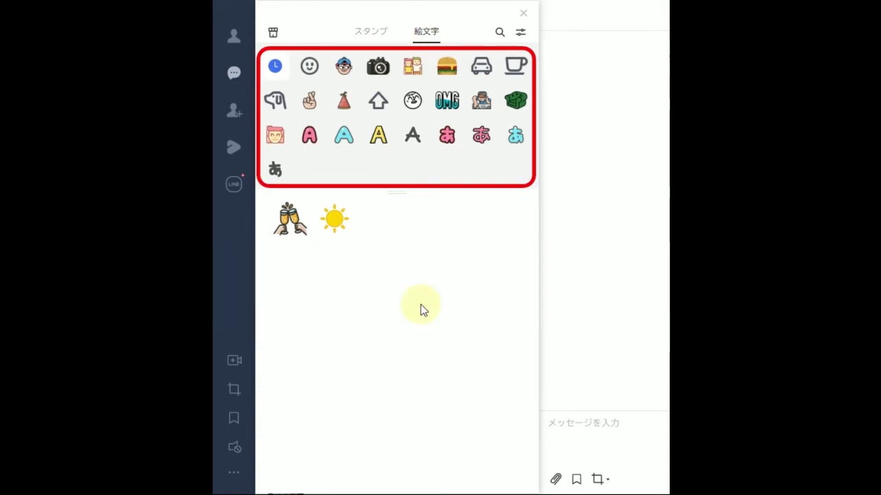
pyautogui.click(279, 110)
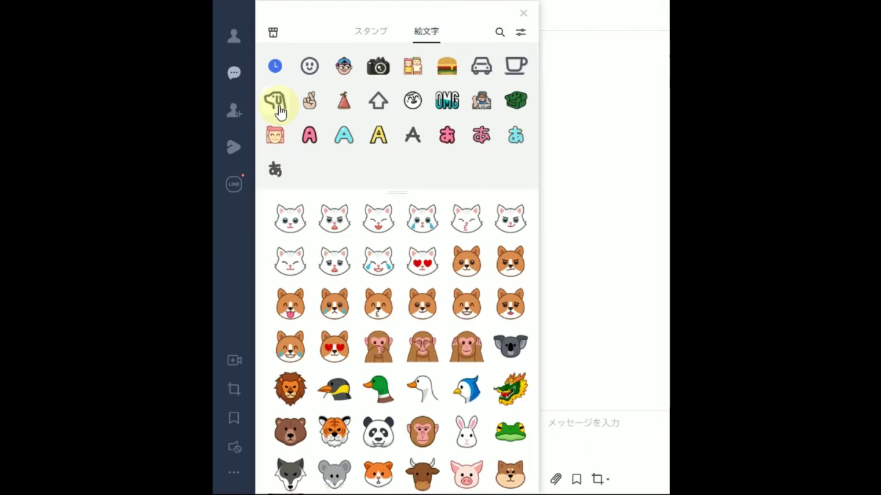
pyautogui.click(370, 32)
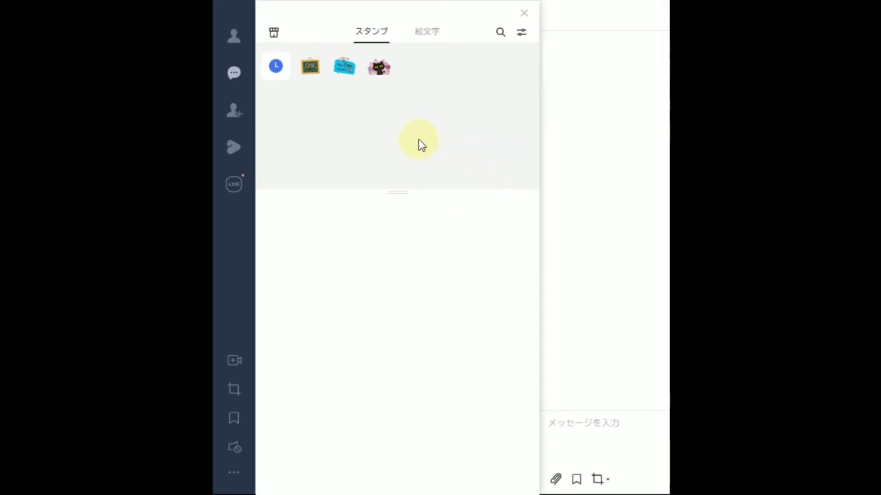
pyautogui.click(378, 69)
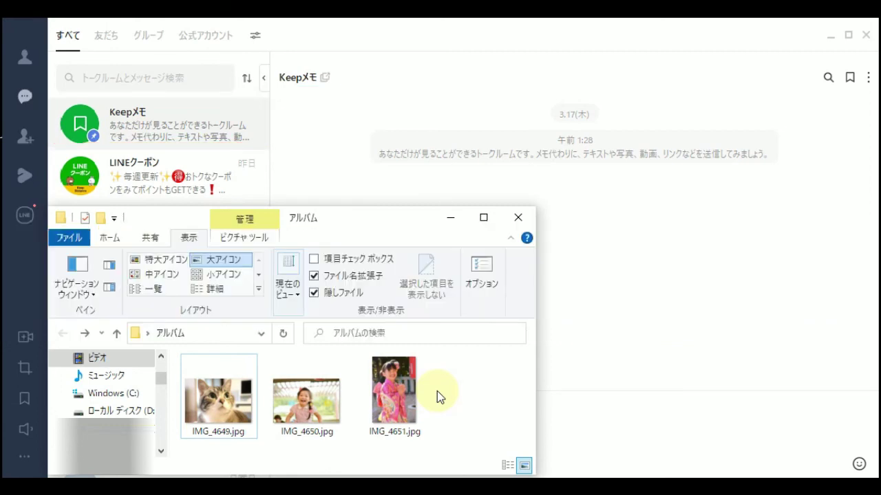
# Drag IMG_4649 (cat) and IMG_4650 (girl) from the アルバム folder into Keepメモ and send each
pyautogui.click(241, 402)
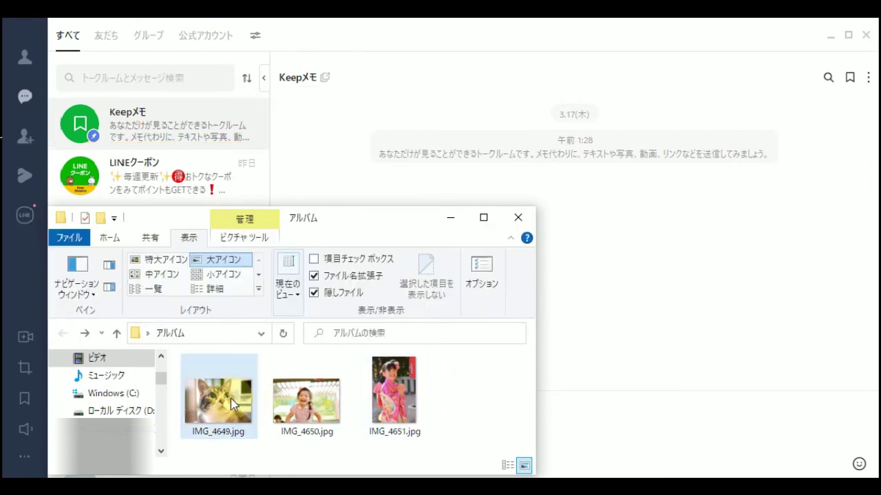
pyautogui.moveTo(231, 398); pyautogui.dragTo(729, 351)
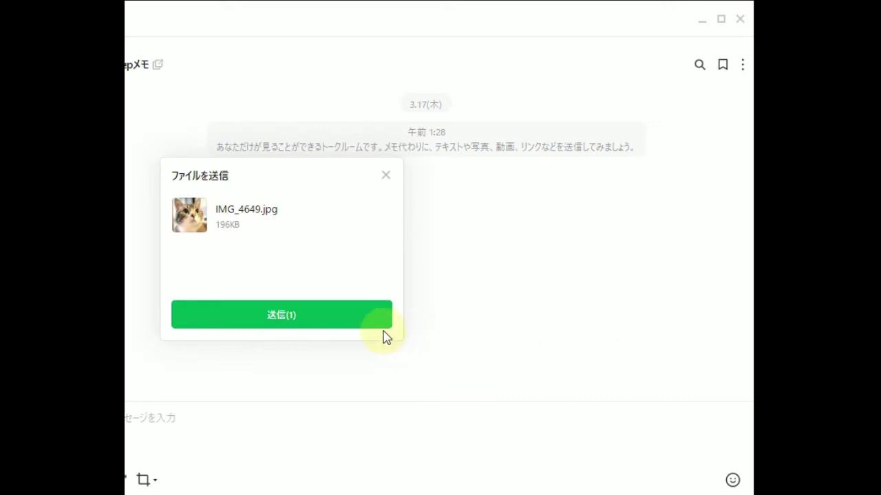
pyautogui.click(344, 322)
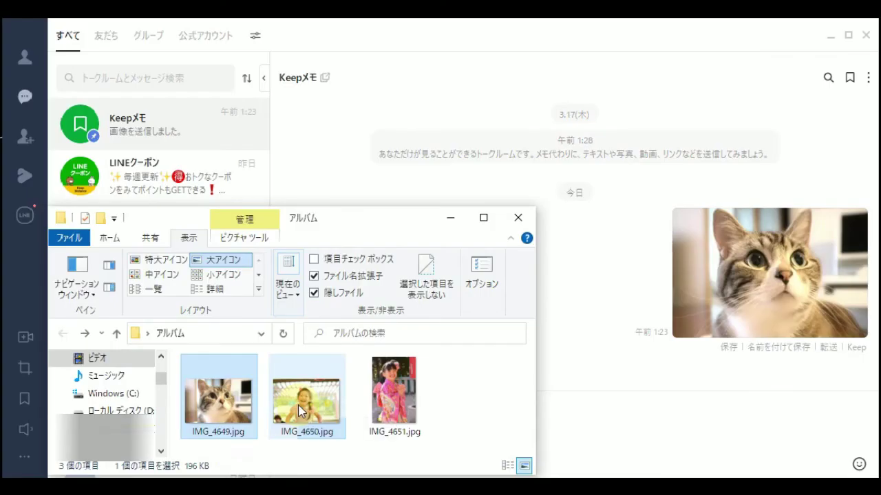
pyautogui.moveTo(299, 406); pyautogui.dragTo(725, 421)
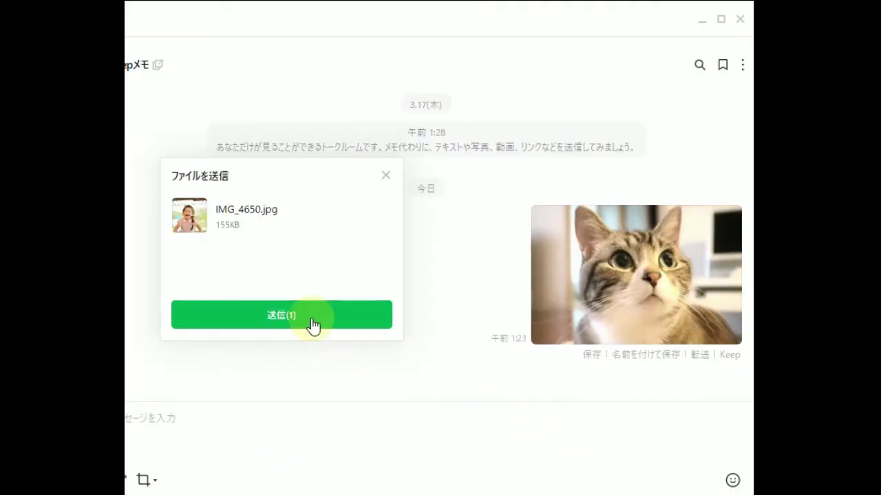
pyautogui.click(313, 323)
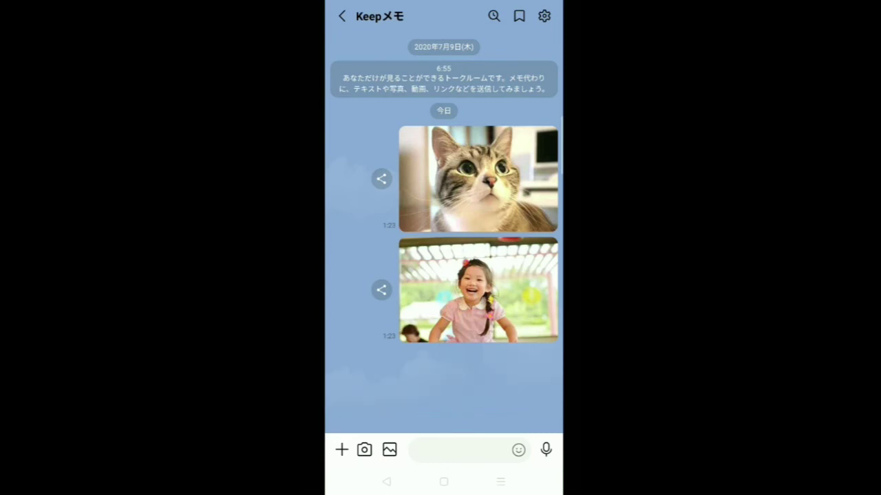
# View the received cat photo full-screen in the Keepメモ chat
pyautogui.click(478, 179)
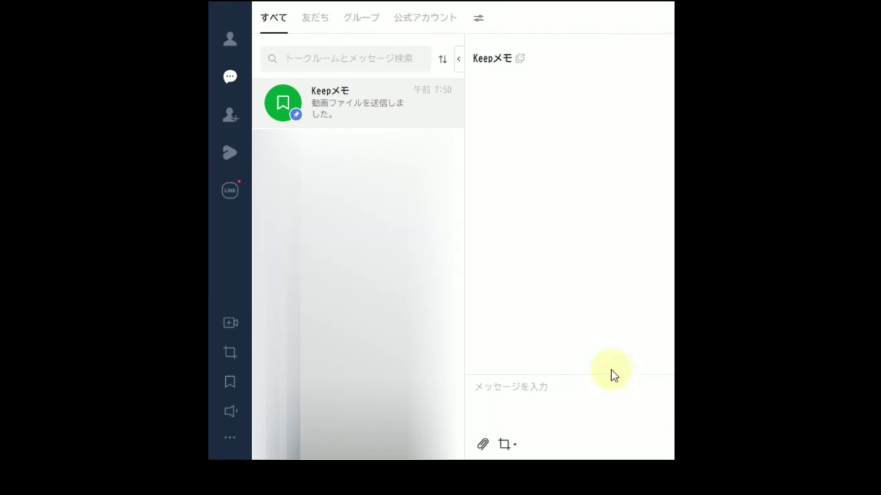
# In 基本設定, scroll through the フォント list and keep the font as BIZ UDゴシック
pyautogui.click(224, 448)
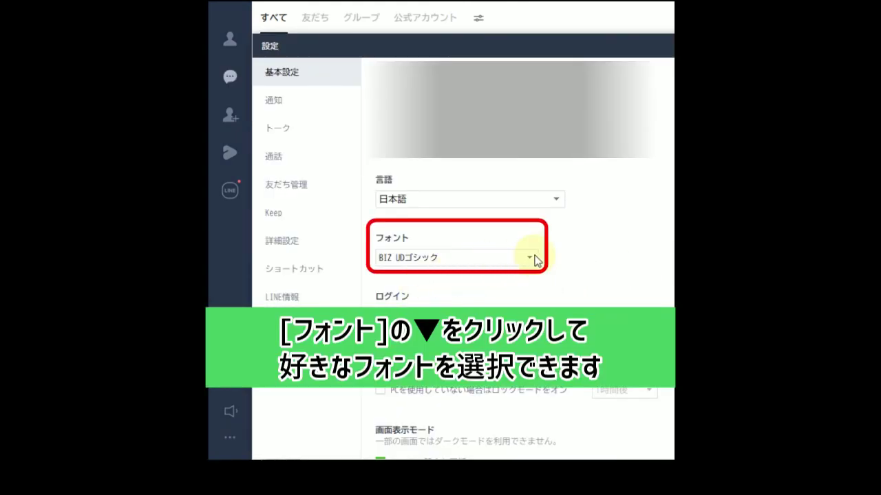
pyautogui.click(534, 258)
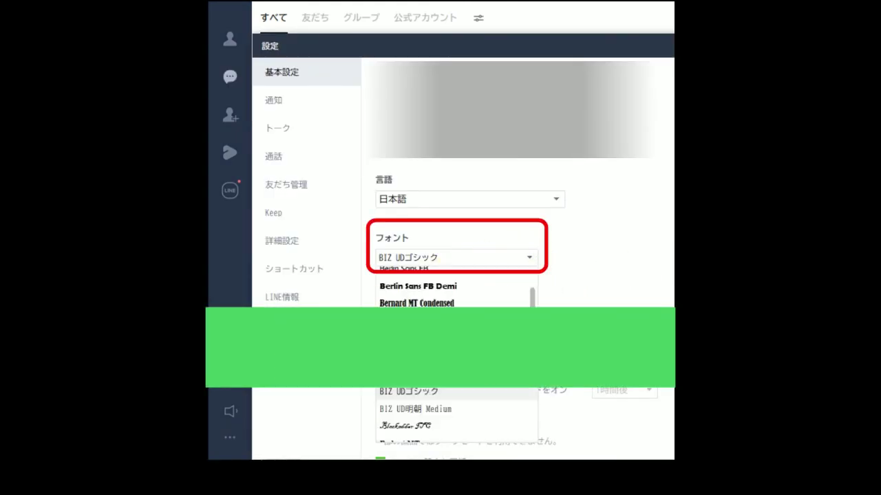
pyautogui.scroll(-5, 468, 366)
pyautogui.scroll(10, 468, 366)
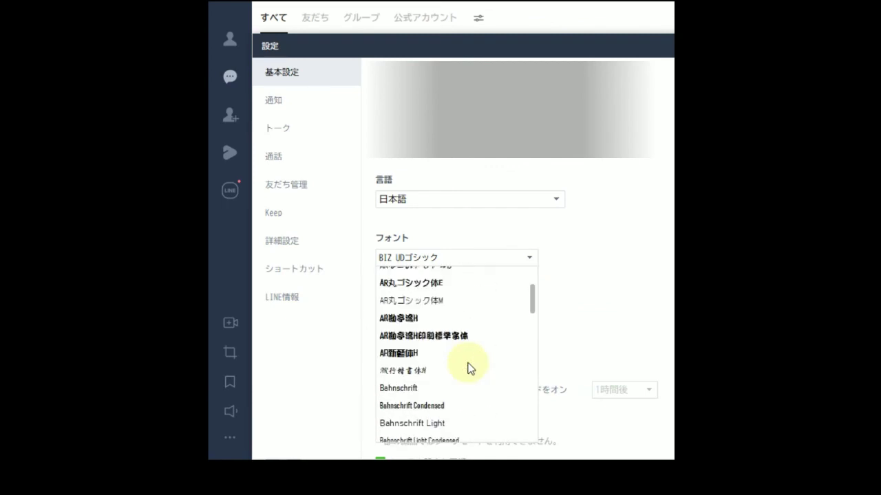
pyautogui.scroll(2, 468, 368)
pyautogui.click(612, 314)
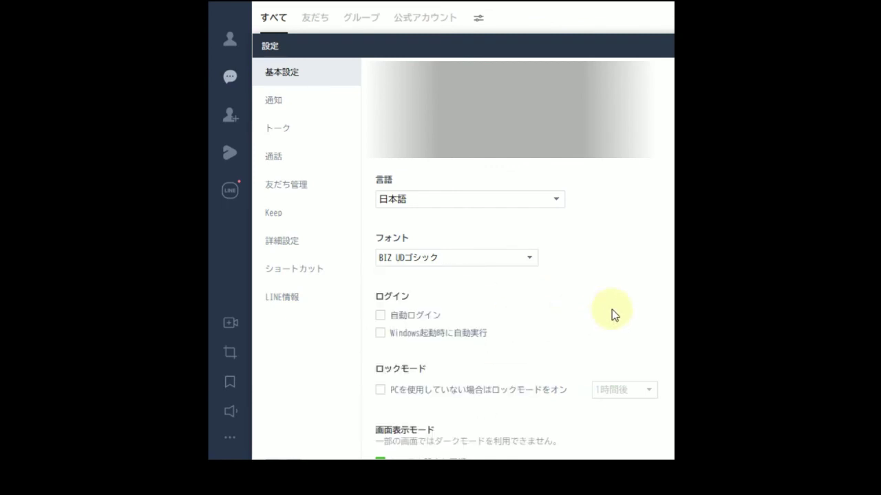
# In トーク settings, try text size 特大, then set it back to 普通
pyautogui.click(287, 135)
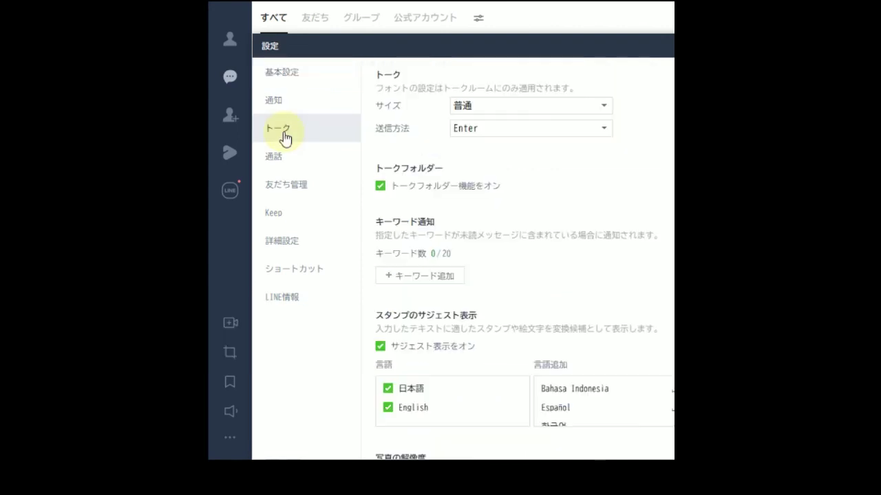
pyautogui.click(517, 105)
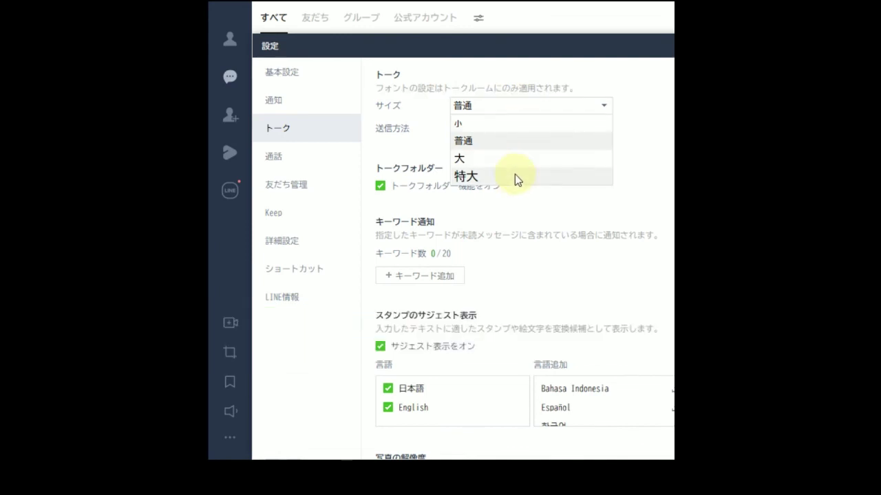
pyautogui.click(515, 174)
pyautogui.click(520, 110)
pyautogui.click(518, 139)
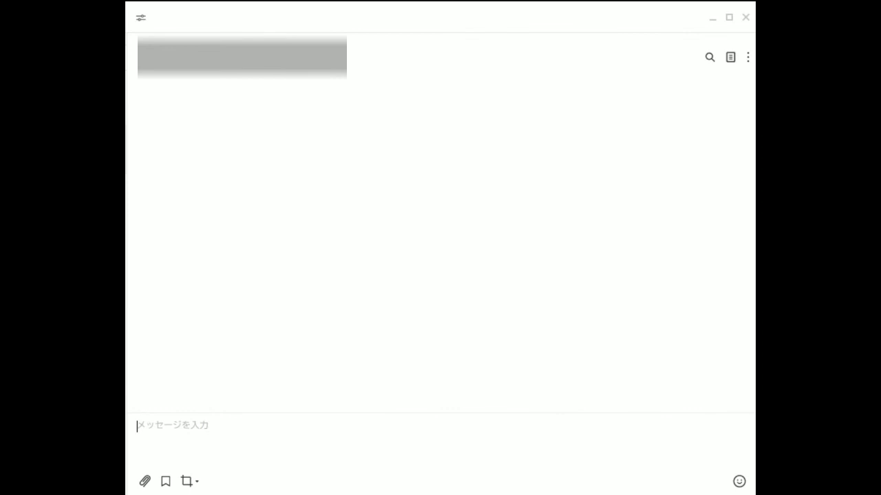
# Send one message with チャンネル登録・高評価 on line one and よろしくお願いいたします on line two
pyautogui.write('ちゃんねる')
pyautogui.press('space')
pyautogui.write('とうろく')
pyautogui.press('space')
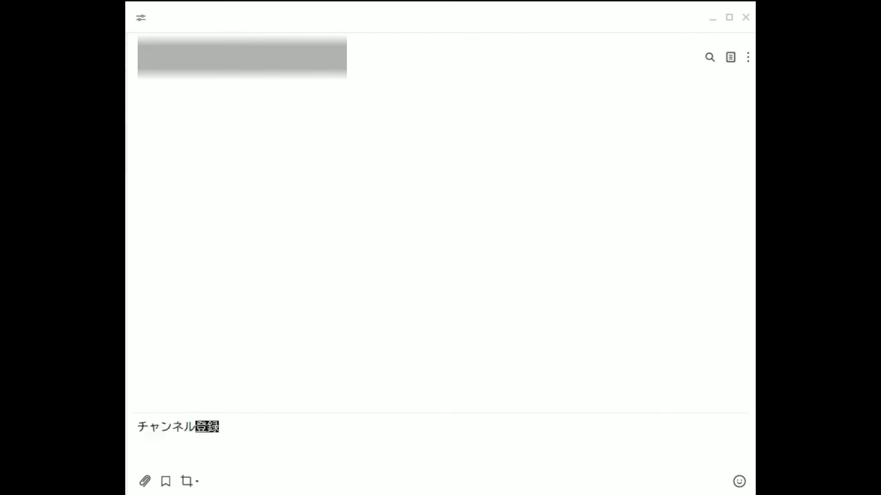
pyautogui.write('・こうひょうか')
pyautogui.press('space')
pyautogui.press('Return')
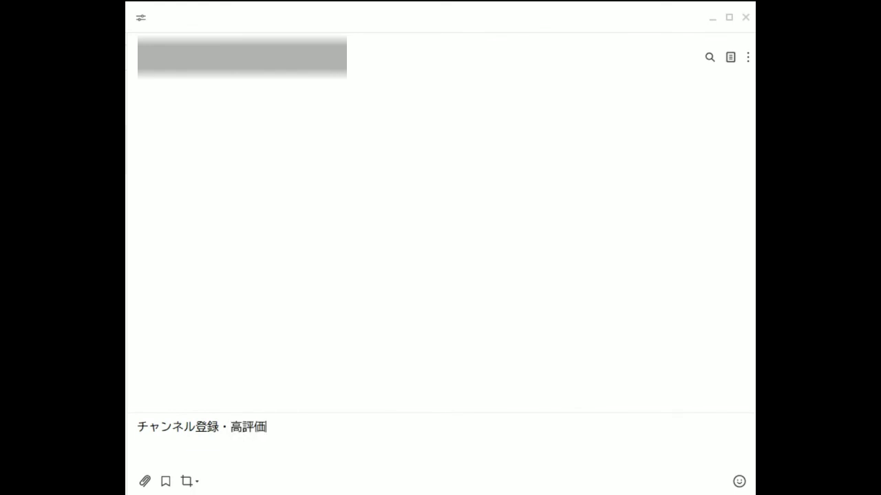
pyautogui.hotkey('shift', 'Return')
pyautogui.write('よろしくおねがいいたします')
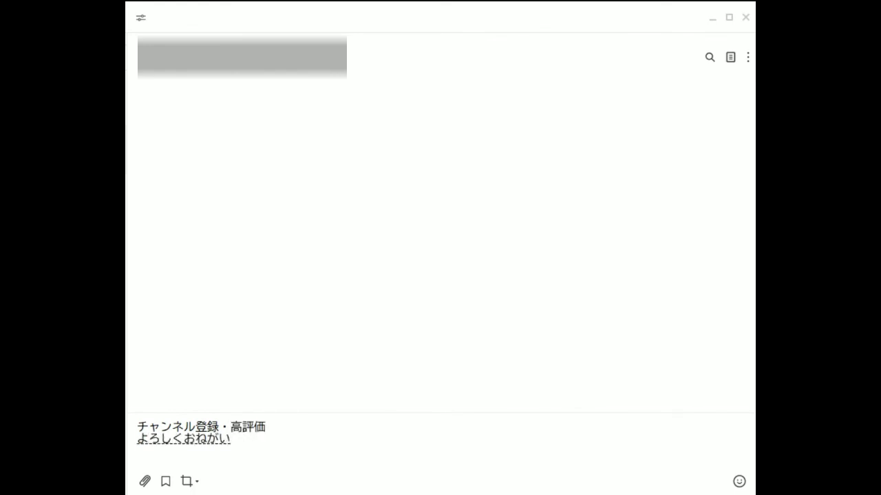
pyautogui.press('space')
pyautogui.press('Return')
pyautogui.press('Return')
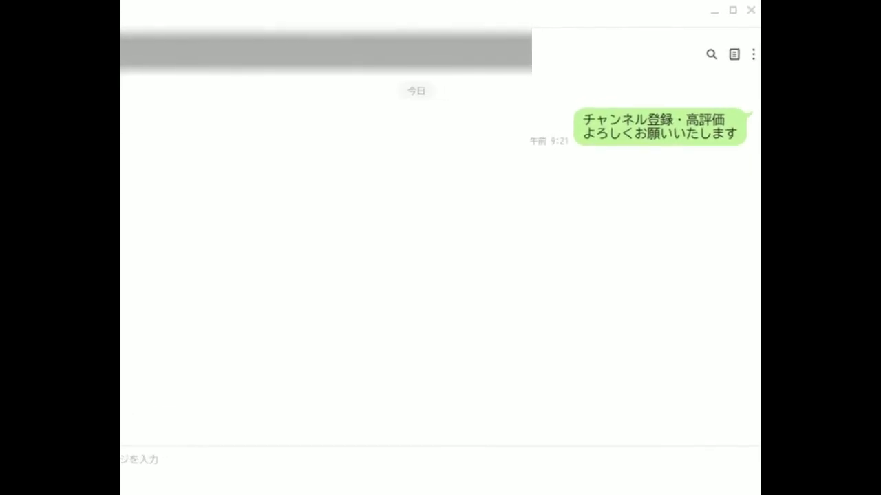